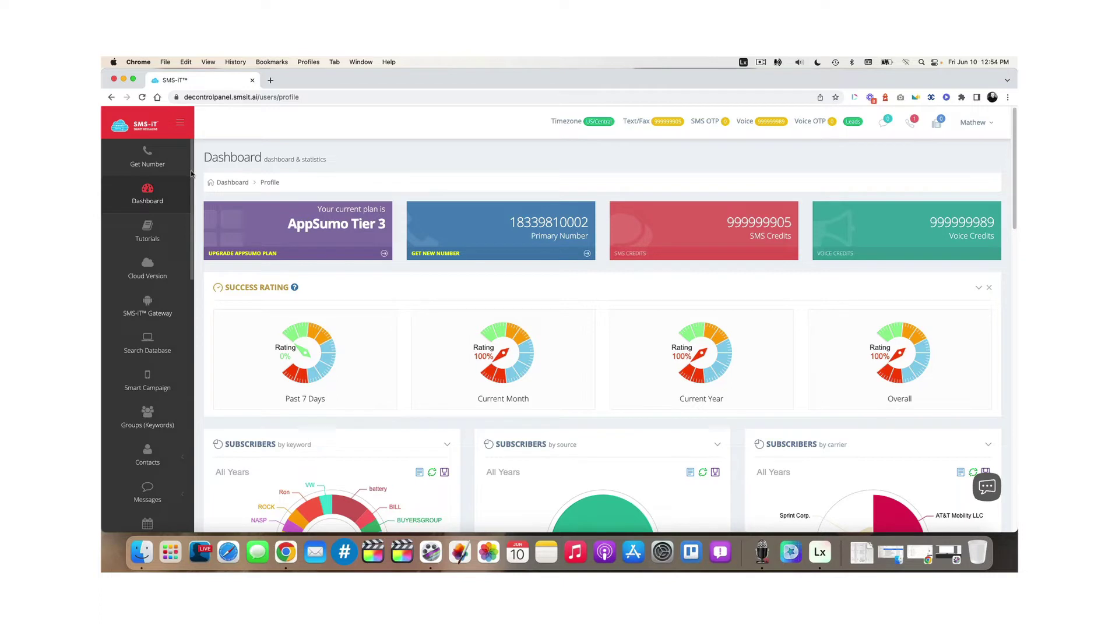
- Expand Smart Tools, go to the Auto Responders page and open its Actions menu
{"action": "left_click_drag", "start_coordinate": [190, 173], "coordinate": [189, 377]}
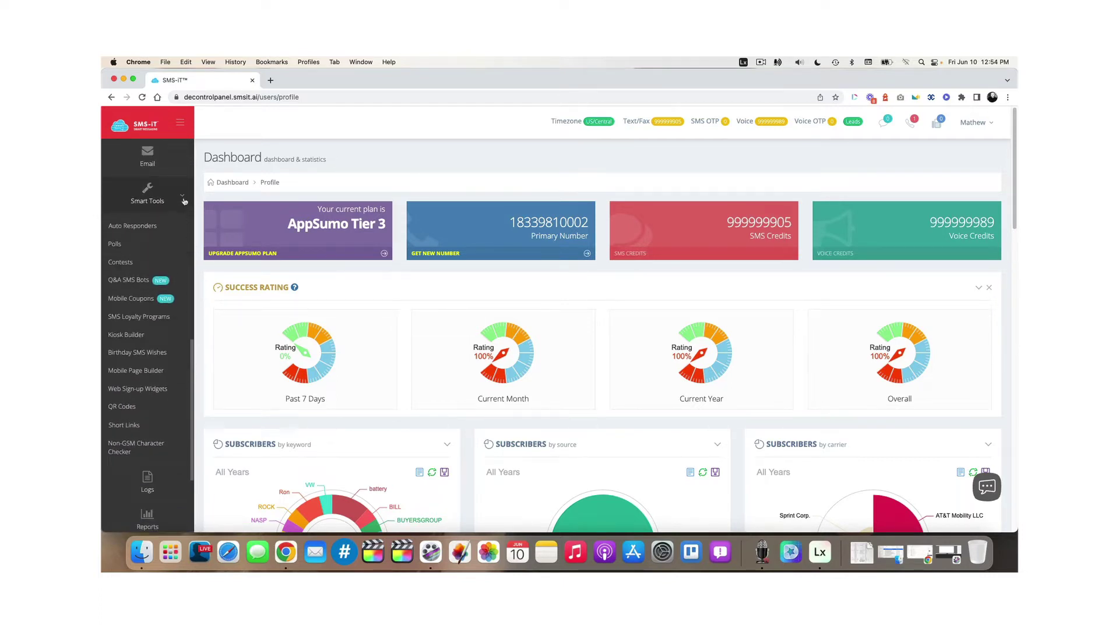
{"action": "left_click", "coordinate": [134, 226]}
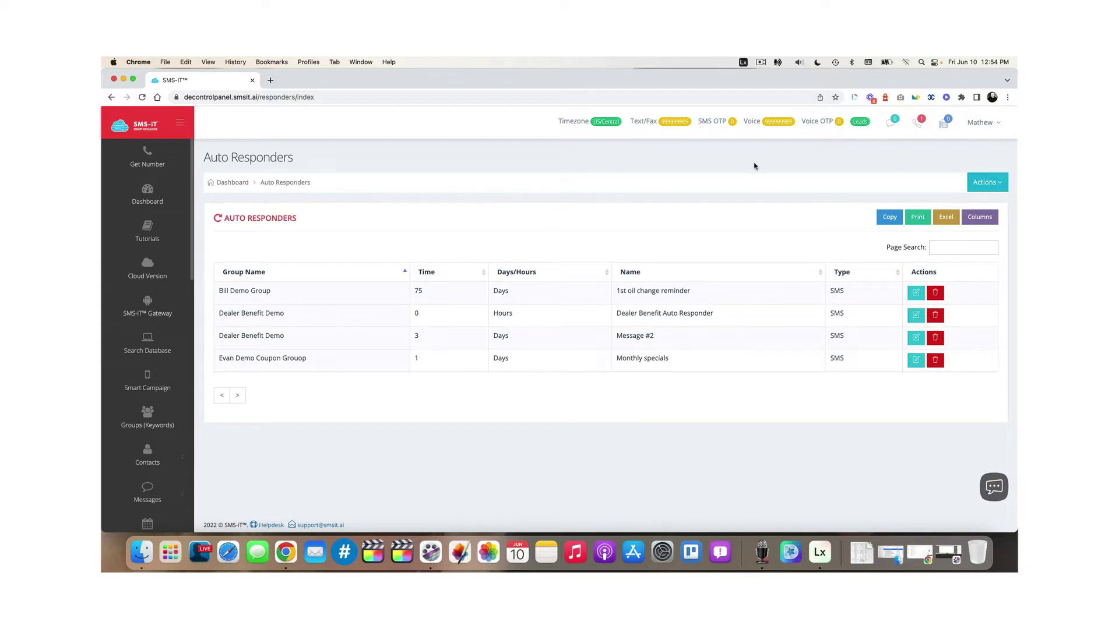
{"action": "left_click", "coordinate": [985, 184]}
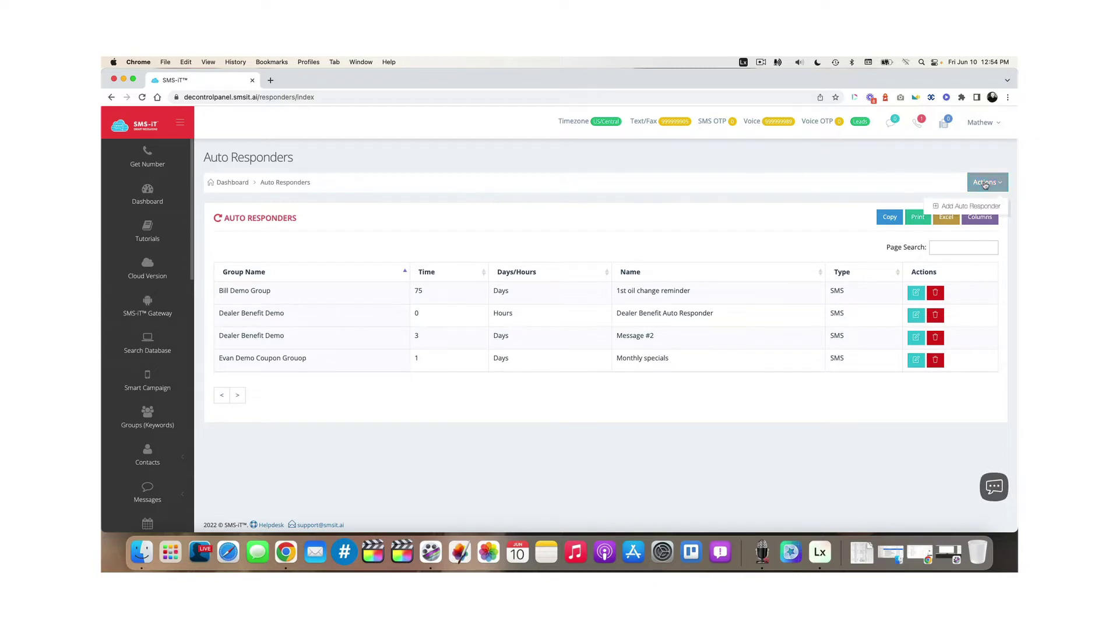
- Add a new auto responder for Mat Group named 'Touching Base Message'
{"action": "left_click", "coordinate": [980, 206]}
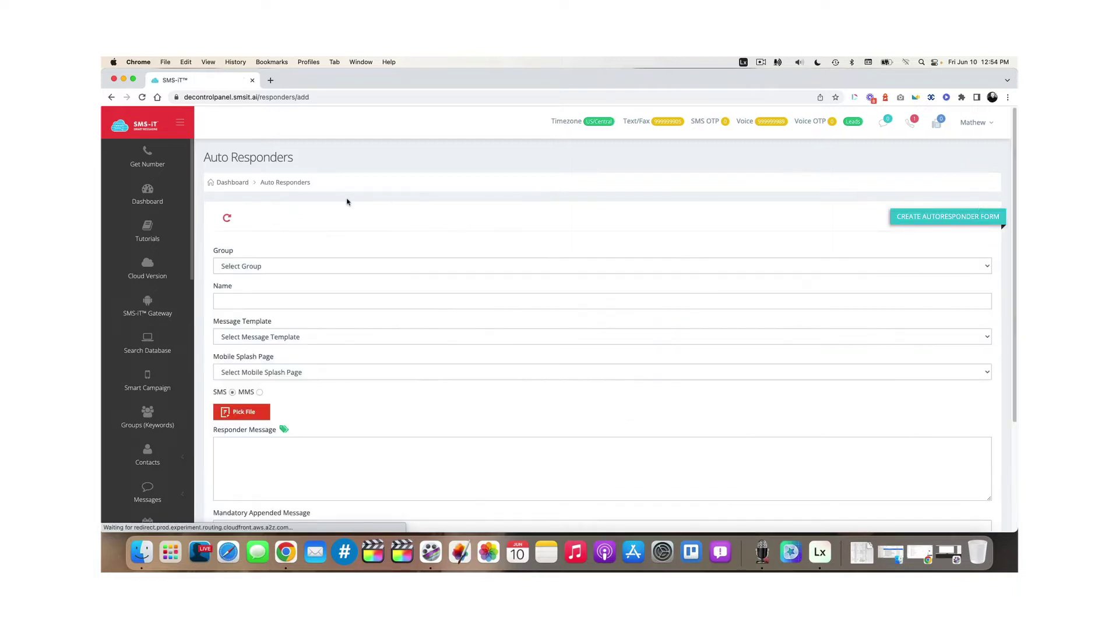
{"action": "left_click", "coordinate": [232, 267]}
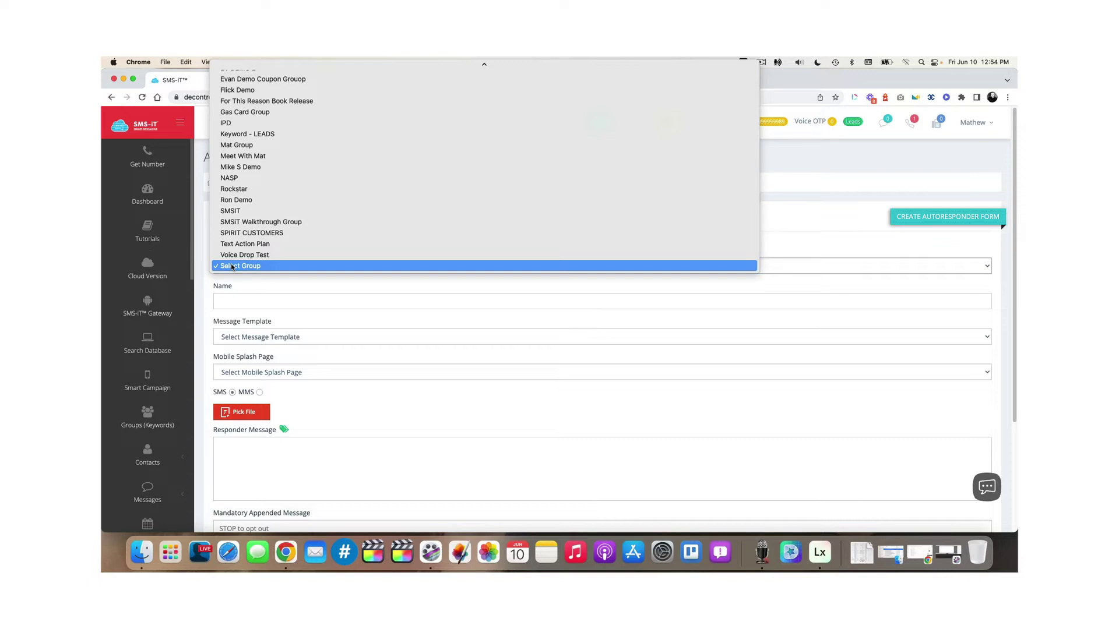
{"action": "left_click", "coordinate": [324, 144]}
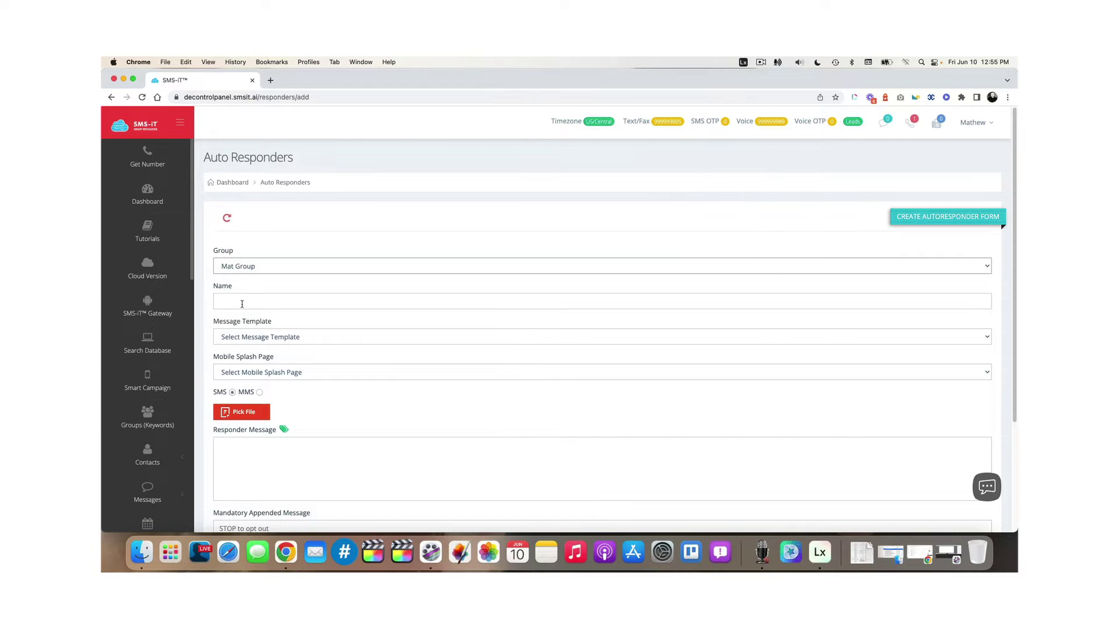
{"action": "left_click", "coordinate": [241, 304]}
{"action": "type", "text": "Touching Base"}
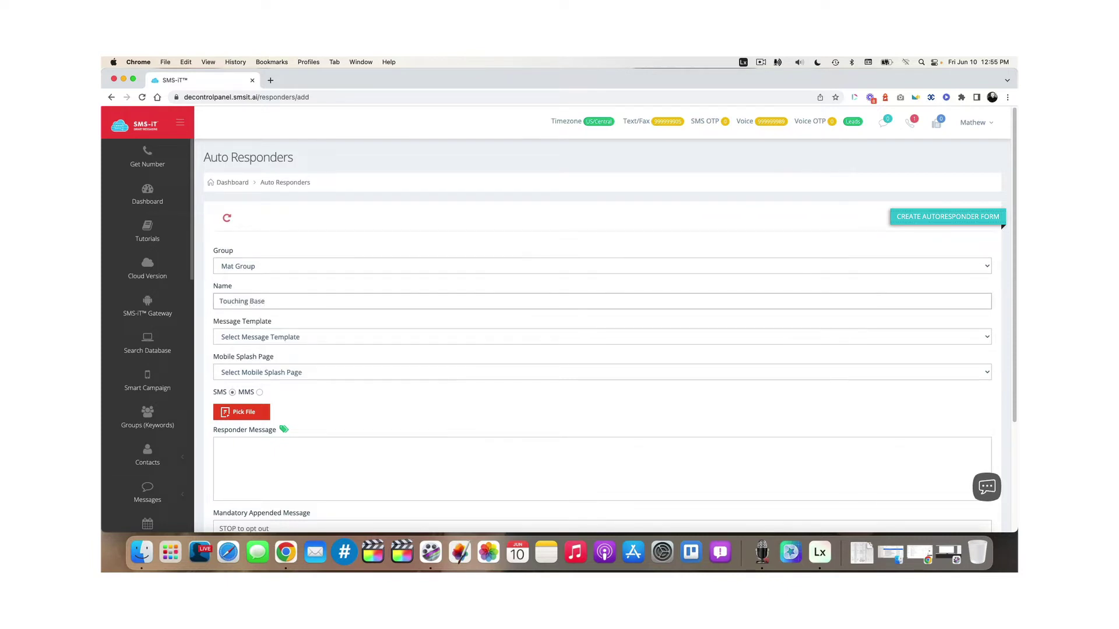
{"action": "type", "text": " Message"}
- Finish the name, revert to no message template, and delete the leftover template text
{"action": "left_click", "coordinate": [300, 321]}
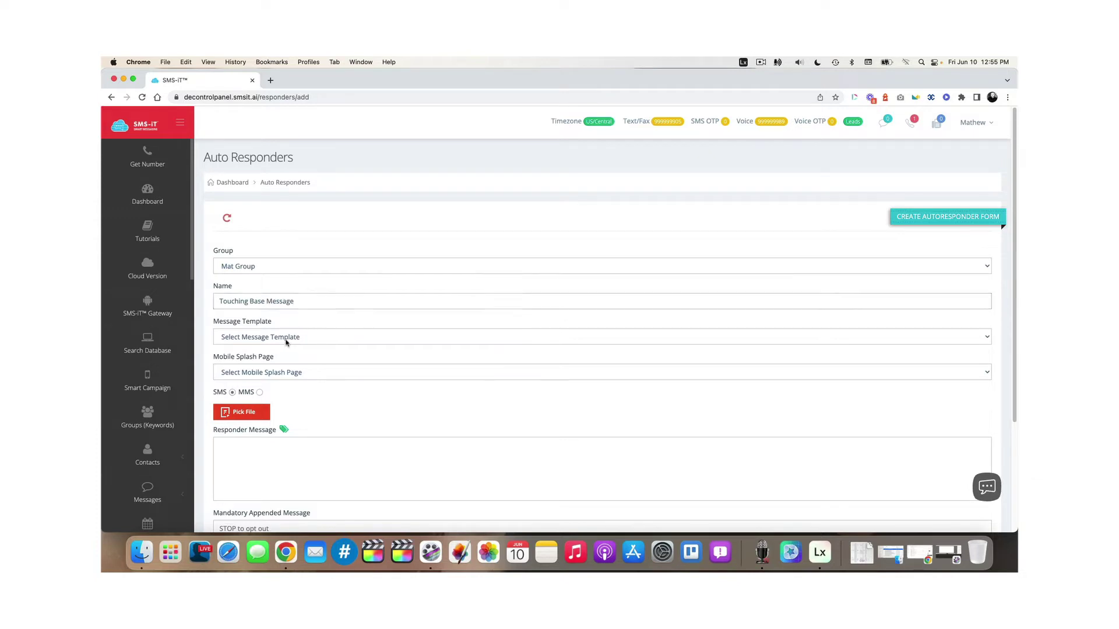
{"action": "left_click", "coordinate": [285, 339]}
{"action": "left_click", "coordinate": [281, 326]}
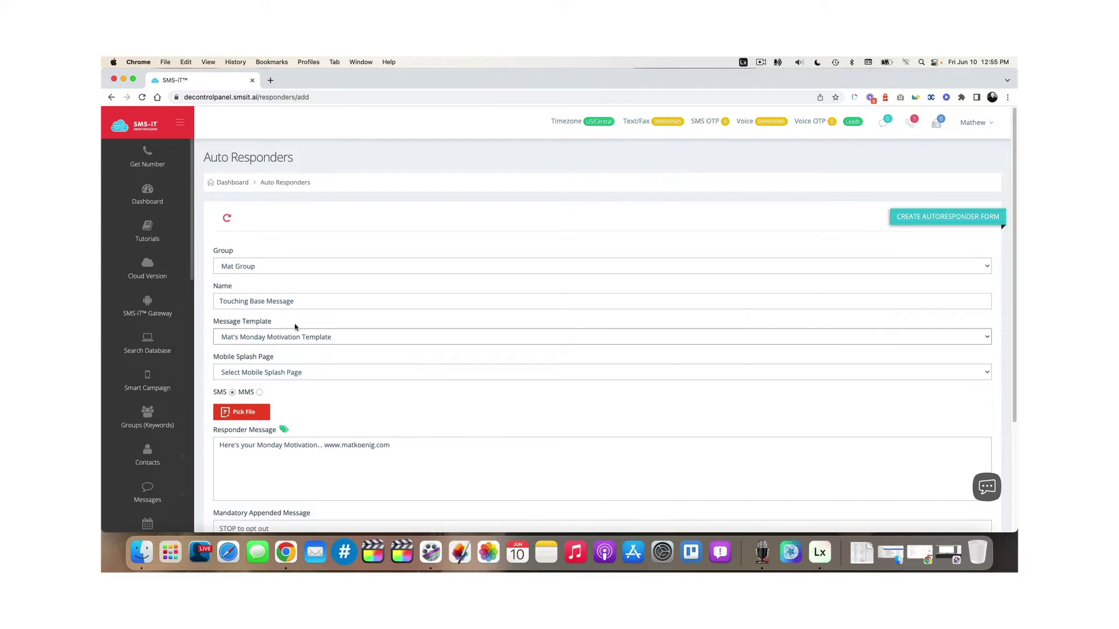
{"action": "left_click", "coordinate": [297, 337]}
{"action": "left_click", "coordinate": [288, 348]}
{"action": "left_click_drag", "start_coordinate": [408, 448], "coordinate": [200, 447]}
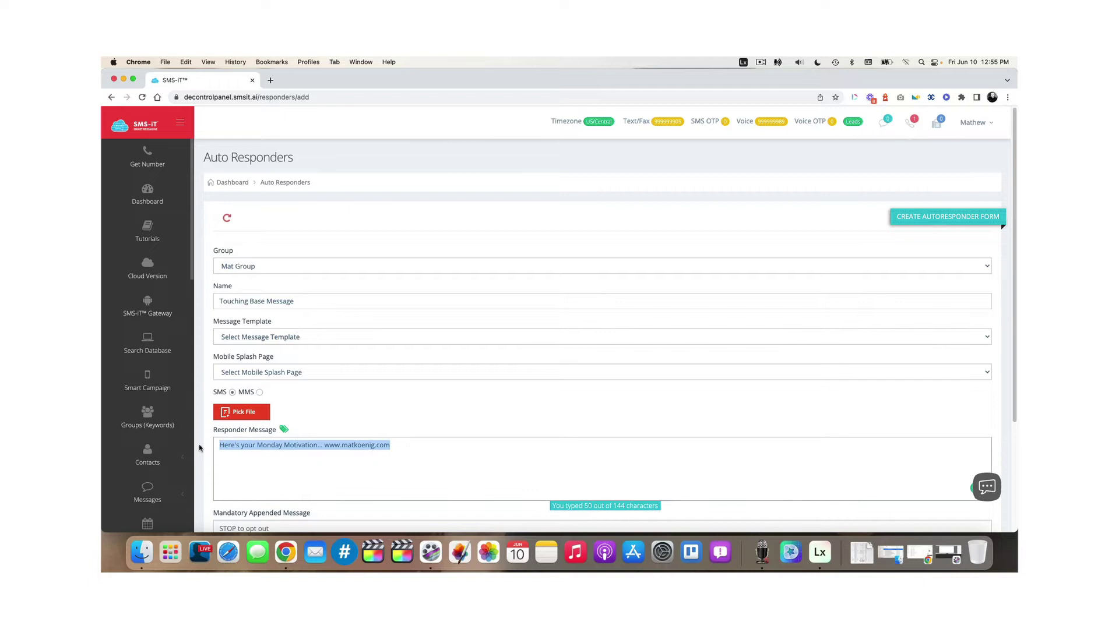
{"action": "key", "text": "BackSpace"}
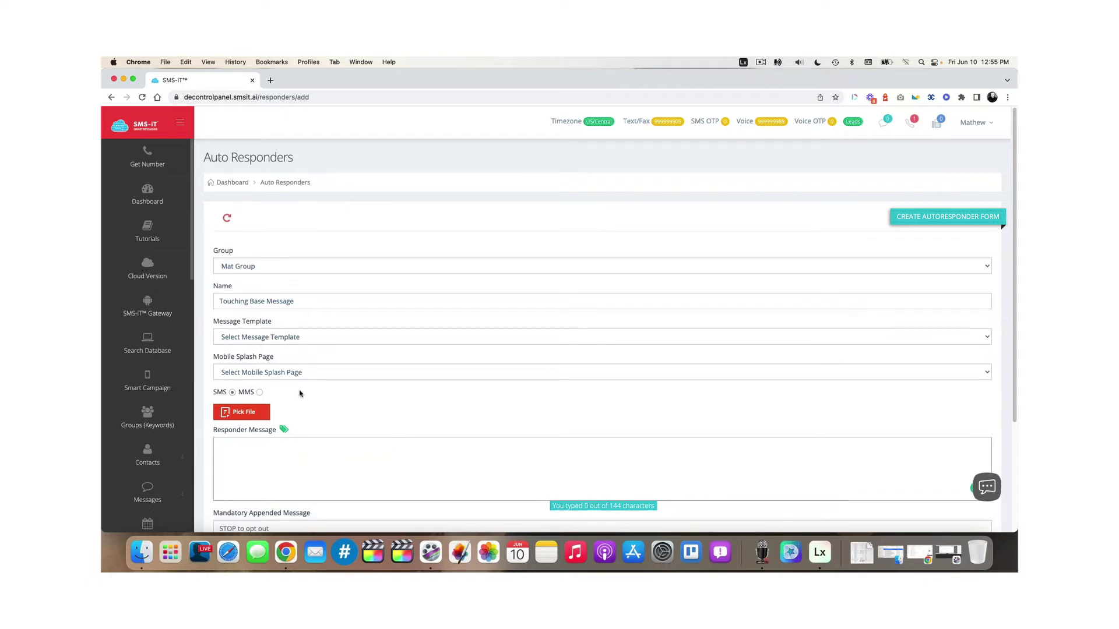
{"action": "scroll", "coordinate": [339, 406], "scroll_direction": "down", "scroll_amount": 3}
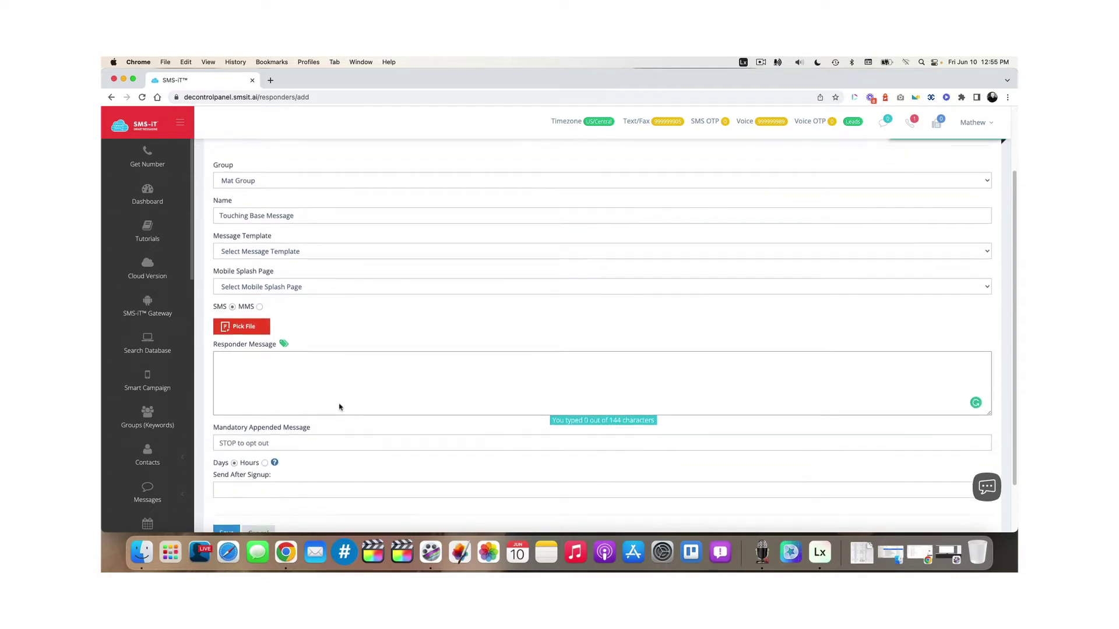
{"action": "left_click", "coordinate": [287, 281]}
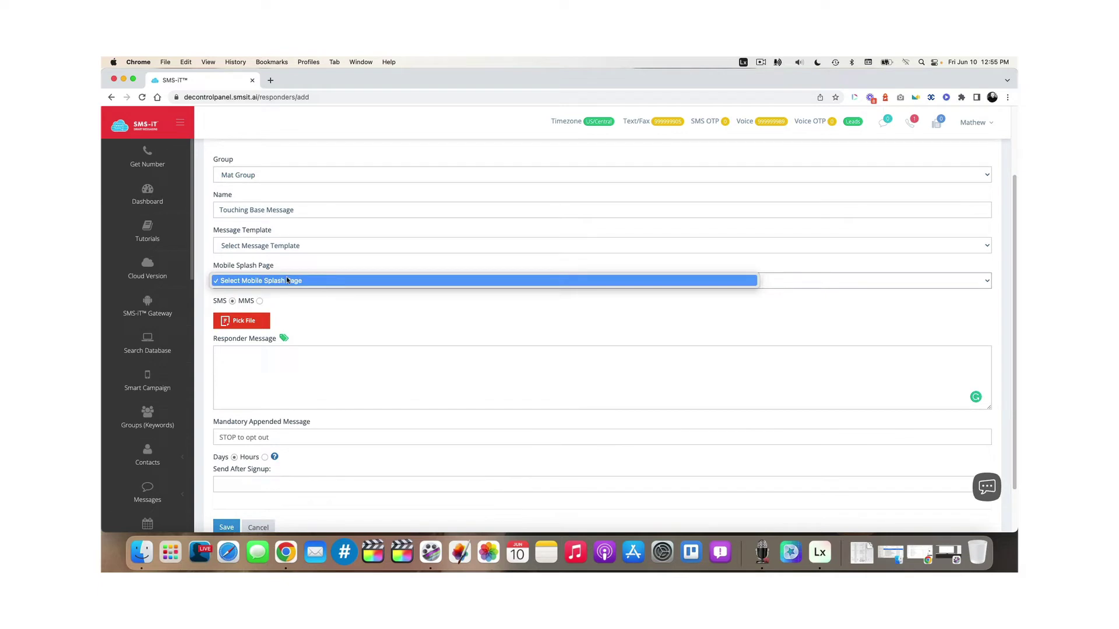
{"action": "left_click", "coordinate": [426, 305]}
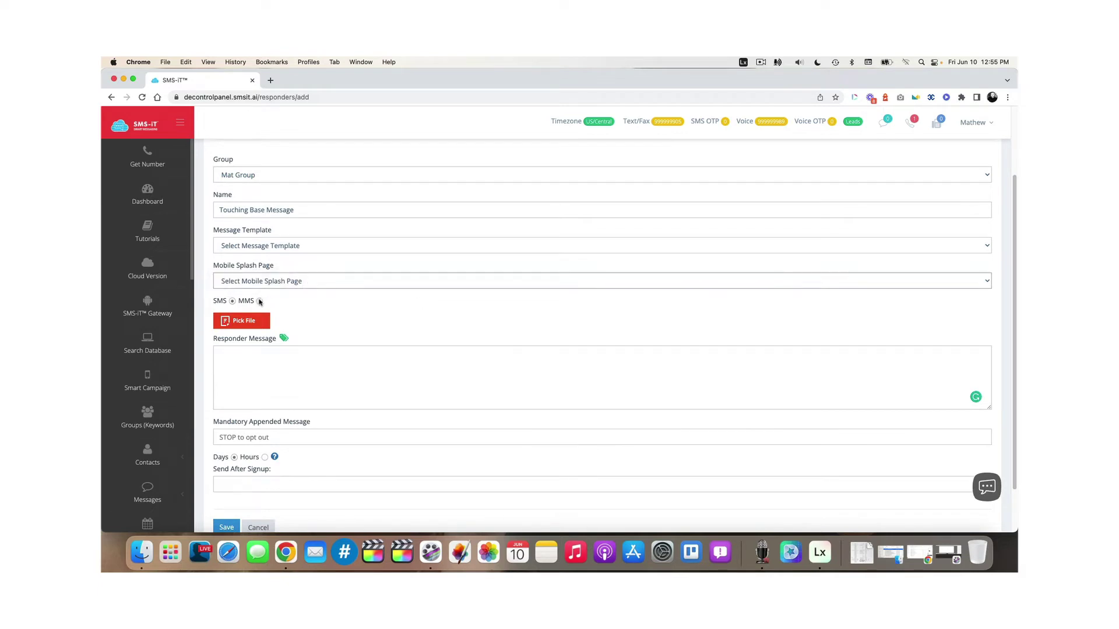
{"action": "left_click", "coordinate": [260, 301]}
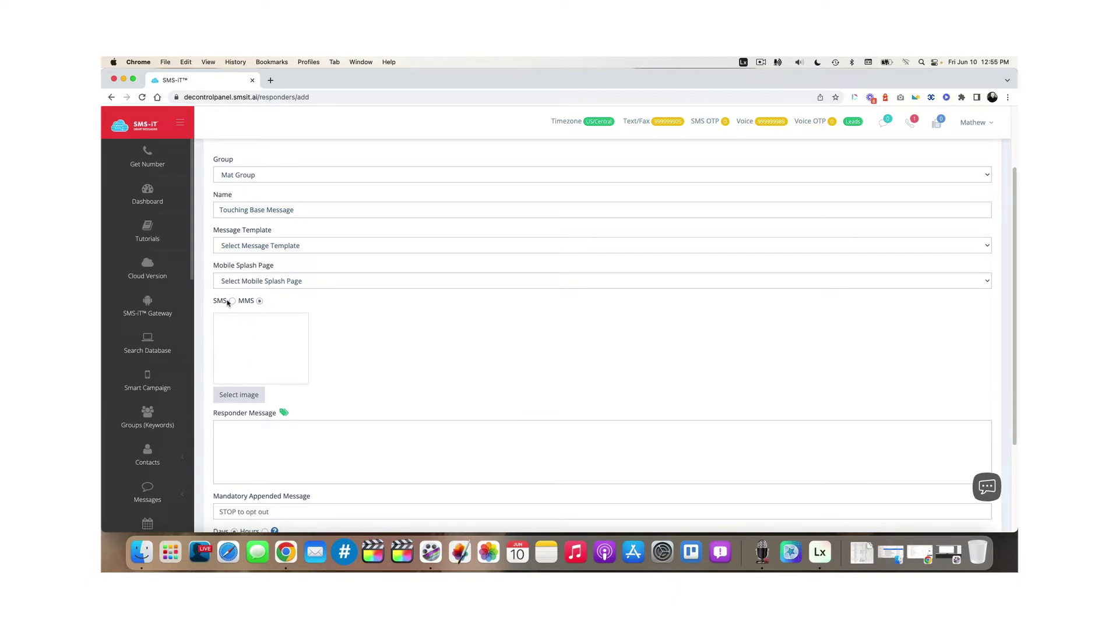
{"action": "left_click", "coordinate": [233, 301]}
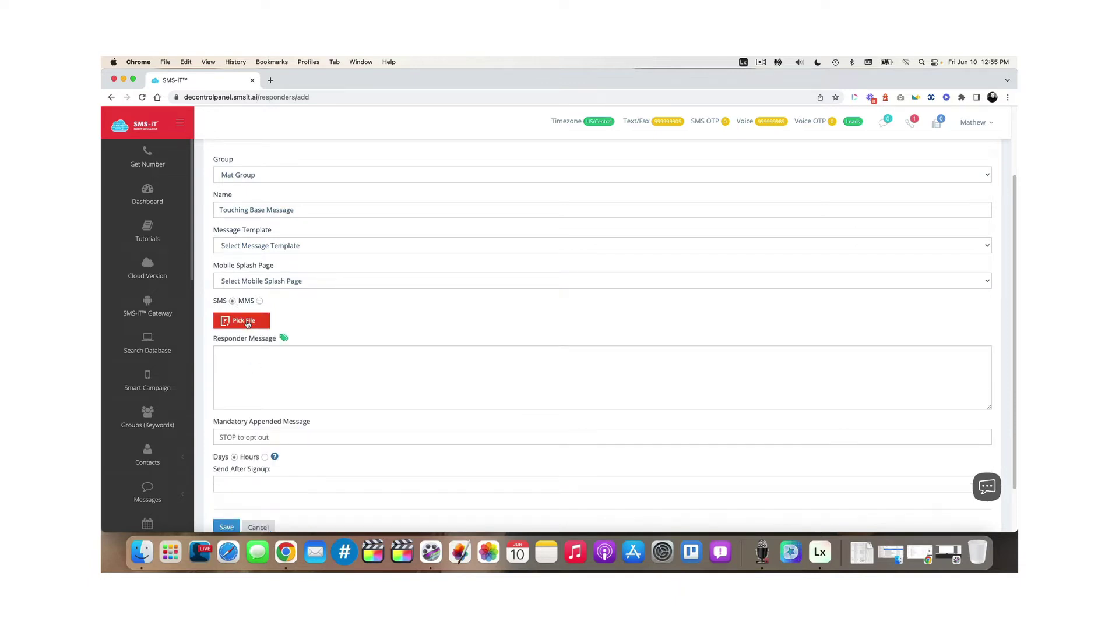
{"action": "mouse_move", "coordinate": [284, 338]}
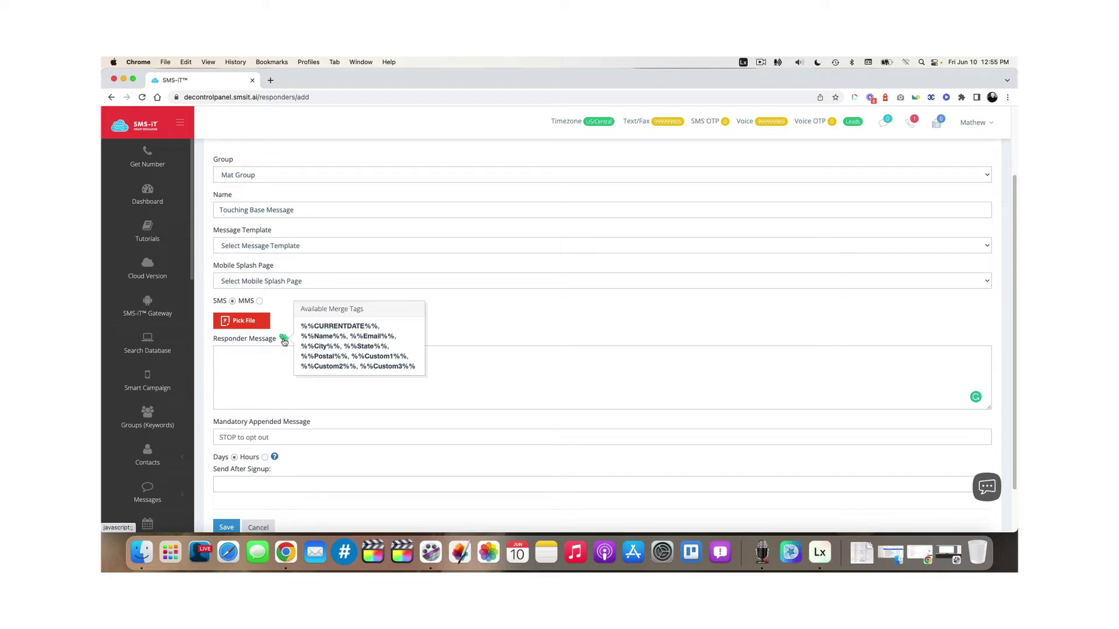
- Write the message 'Show this message on your next visit to SMS-iT Cafe to get 10% off your total purchase.'
{"action": "left_click", "coordinate": [255, 351]}
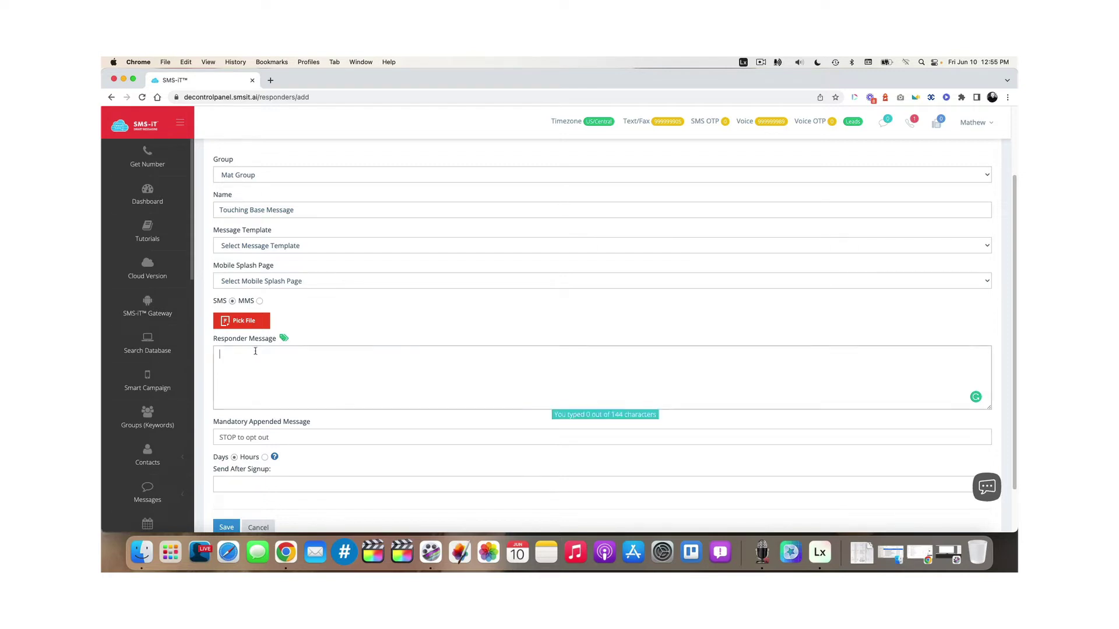
{"action": "scroll", "coordinate": [256, 353], "scroll_direction": "up", "scroll_amount": 1}
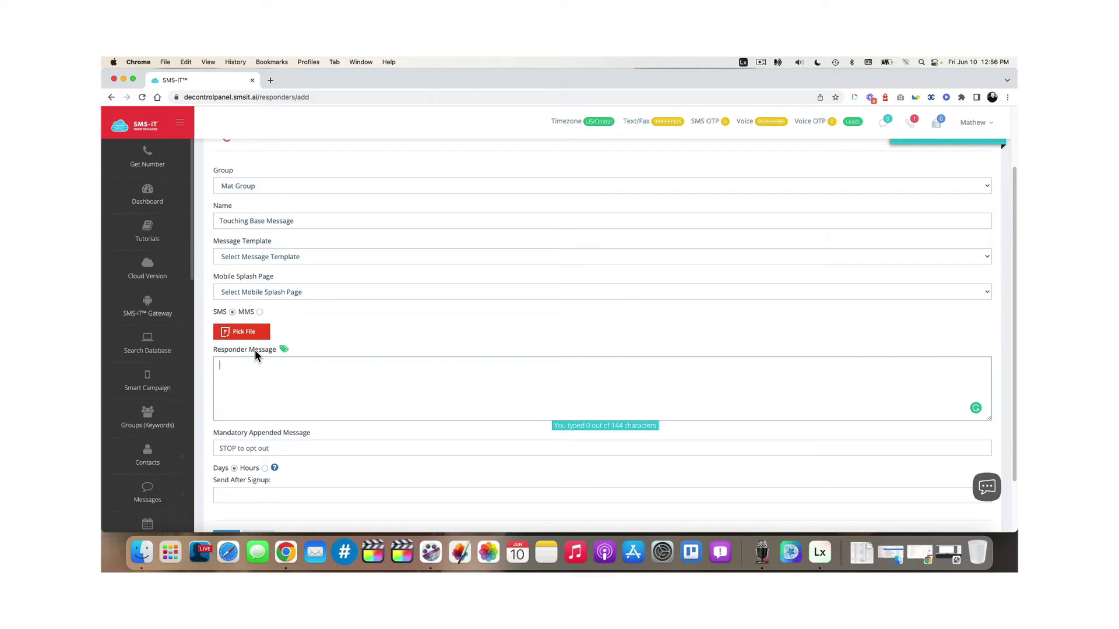
{"action": "type", "text": "Show this c"}
{"action": "type", "text": "oupon"}
{"action": "key", "text": "BackSpace"}
{"action": "key", "text": "BackSpace"}
{"action": "key", "text": "BackSpace"}
{"action": "key", "text": "BackSpace"}
{"action": "key", "text": "BackSpace"}
{"action": "key", "text": "BackSpace"}
{"action": "key", "text": "BackSpace"}
{"action": "type", "text": "message on your next visit to SMS-iT C"}
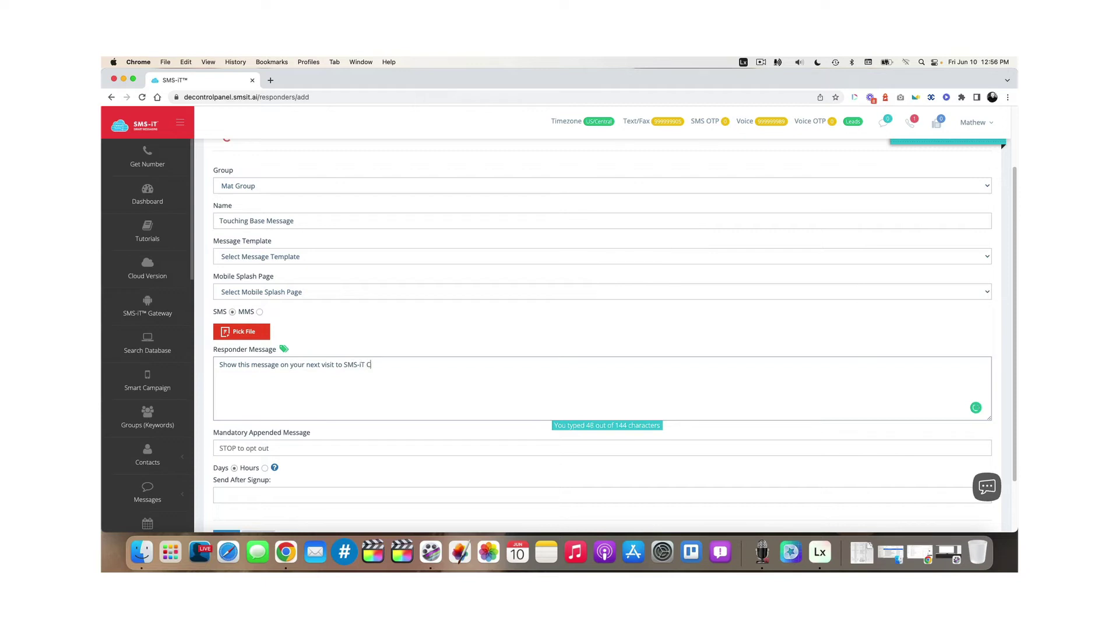
{"action": "type", "text": "afe to get 10% off your total purchase."}
- Set Send After Signup to 2 days, replacing an accidental 3-hour entry
{"action": "scroll", "coordinate": [543, 366], "scroll_direction": "down", "scroll_amount": 1}
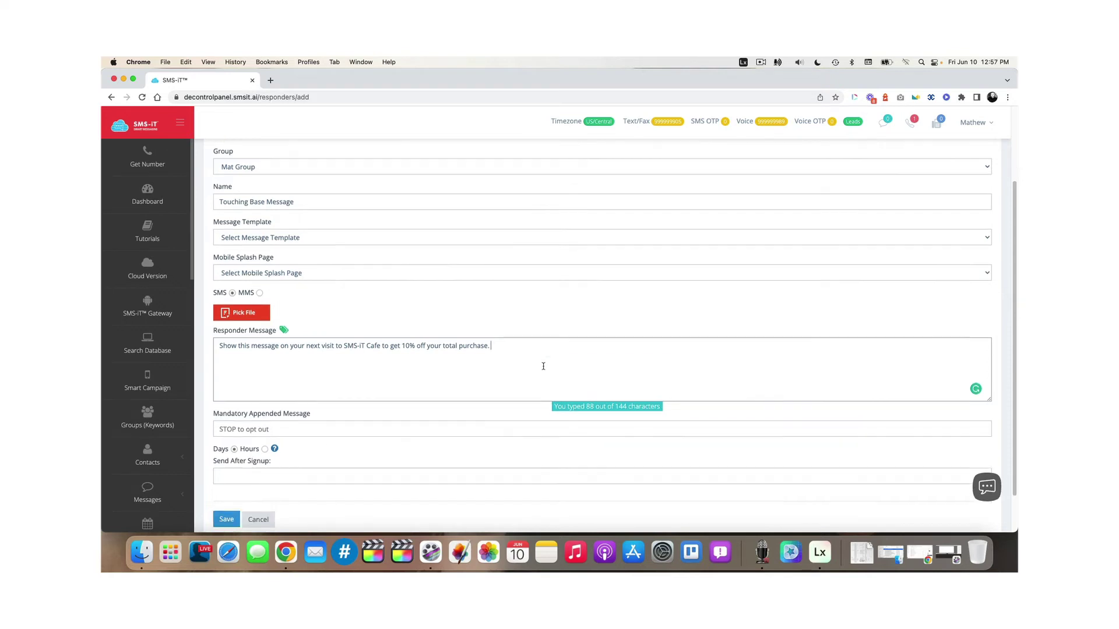
{"action": "left_click", "coordinate": [264, 450]}
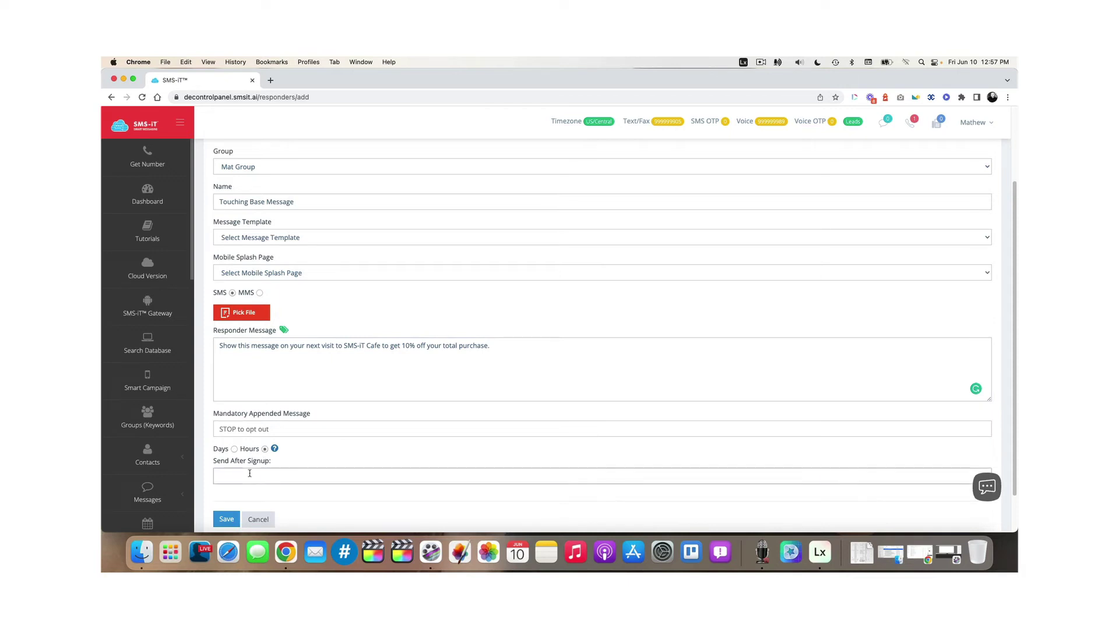
{"action": "type", "text": "3"}
{"action": "left_click", "coordinate": [234, 449]}
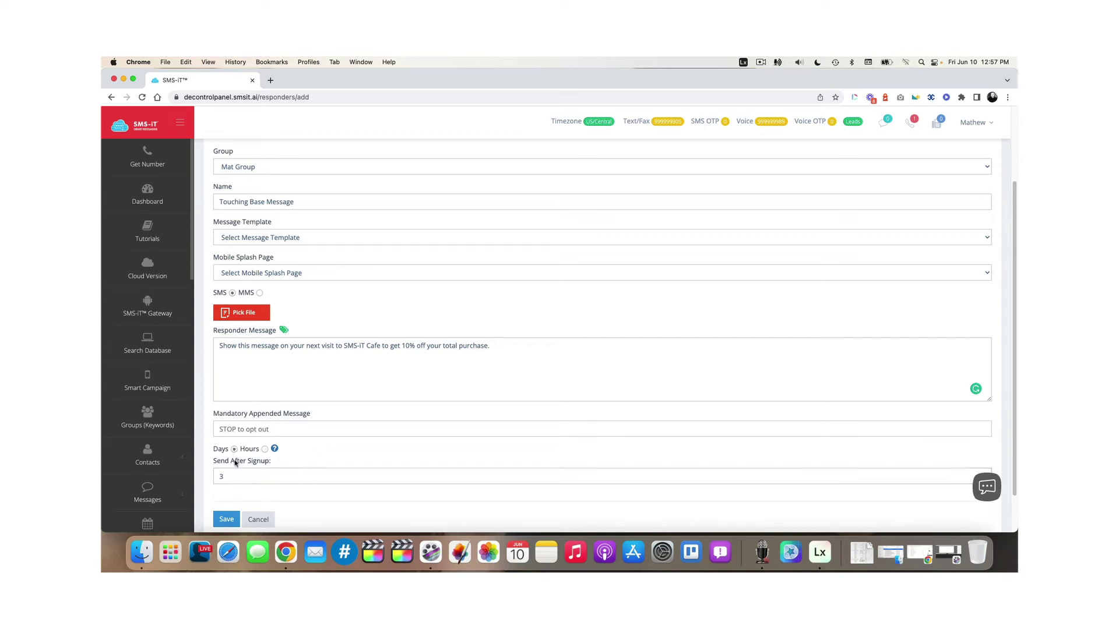
{"action": "left_click_drag", "start_coordinate": [229, 476], "coordinate": [205, 478]}
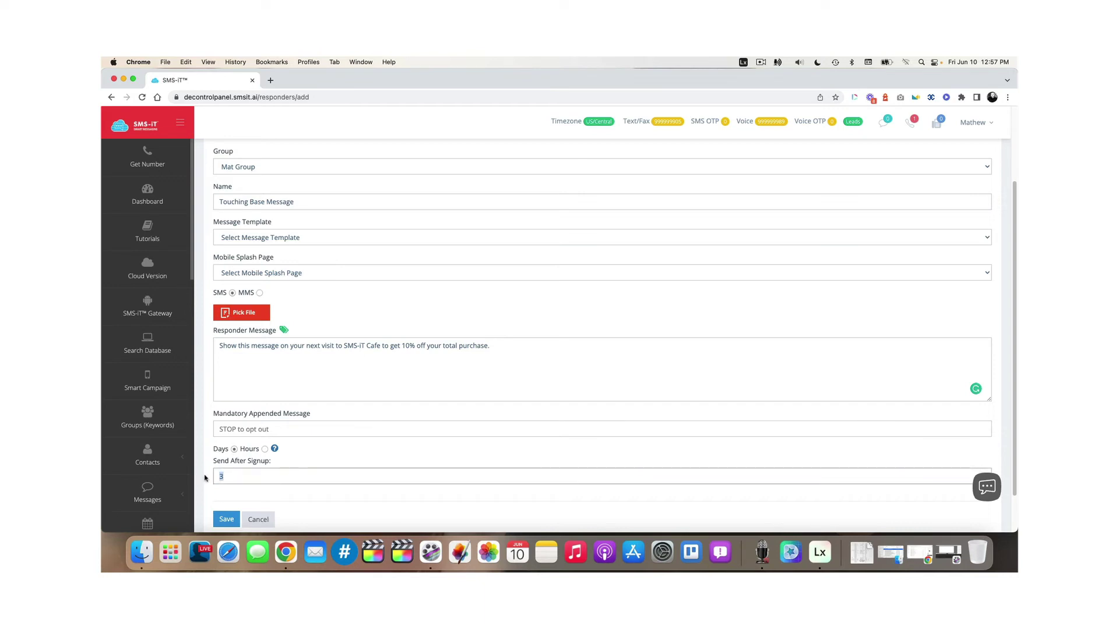
{"action": "type", "text": "2"}
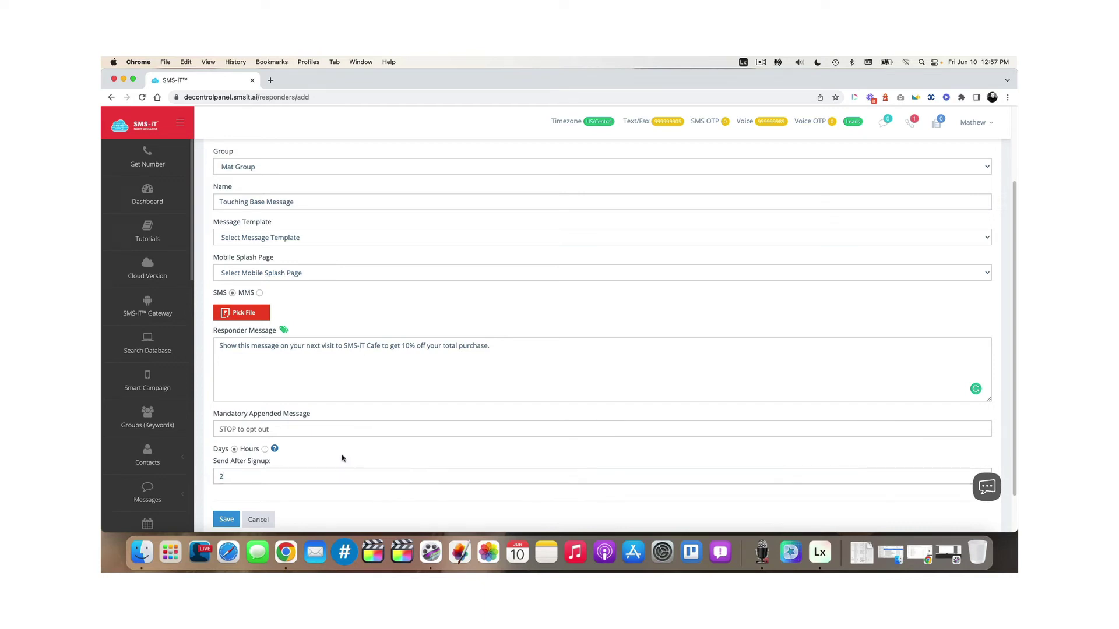
{"action": "mouse_move", "coordinate": [275, 450]}
- Cancel the form to return to the Auto Responders list
{"action": "left_click", "coordinate": [258, 519]}
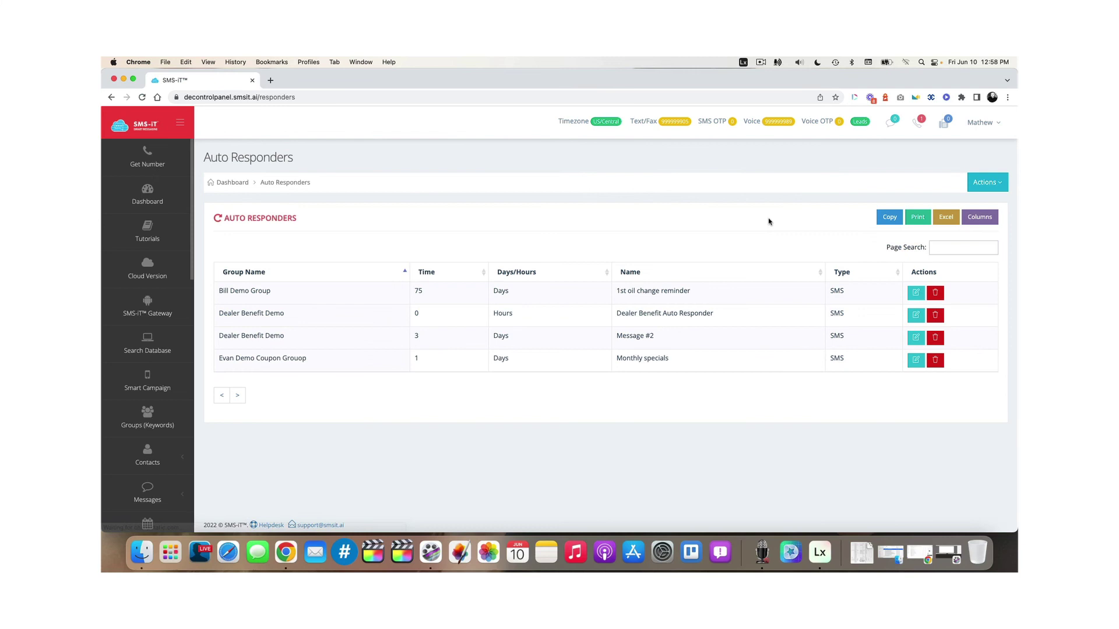